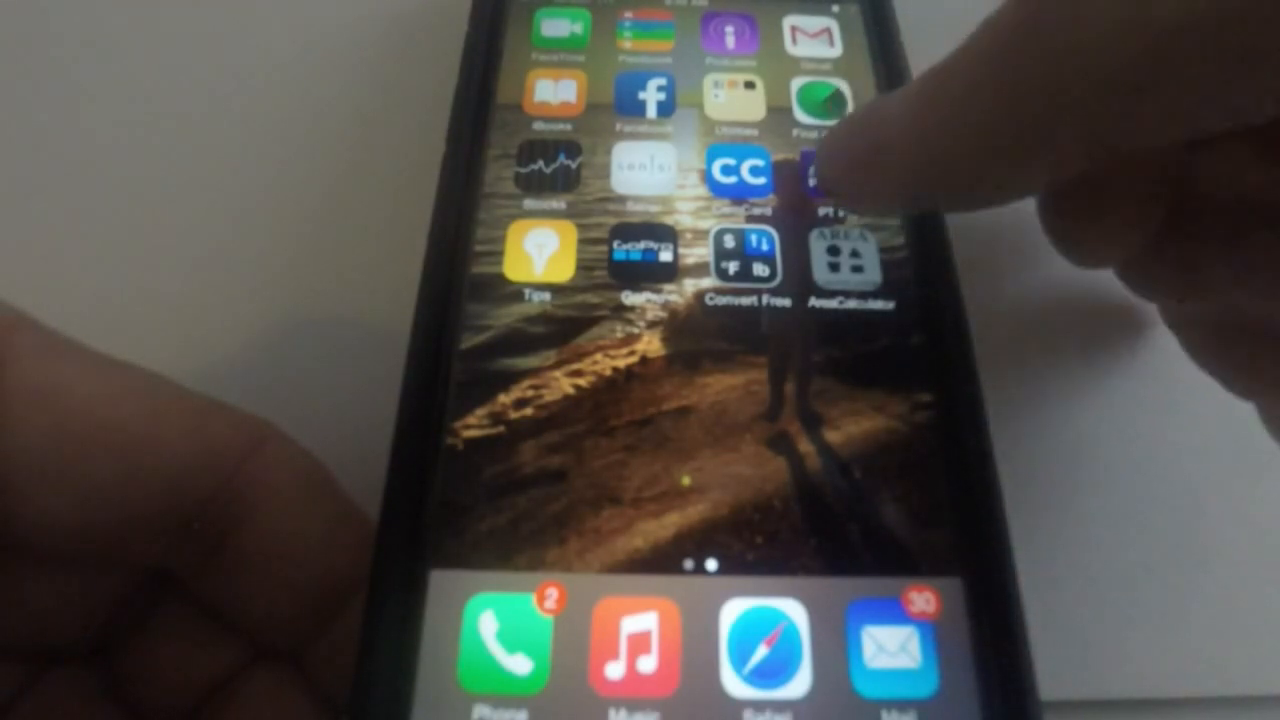
Compare superheat at 50 psig and 52 °F bulb across R-22, R-134a, R-401A and R-402A
left_click(832, 175)
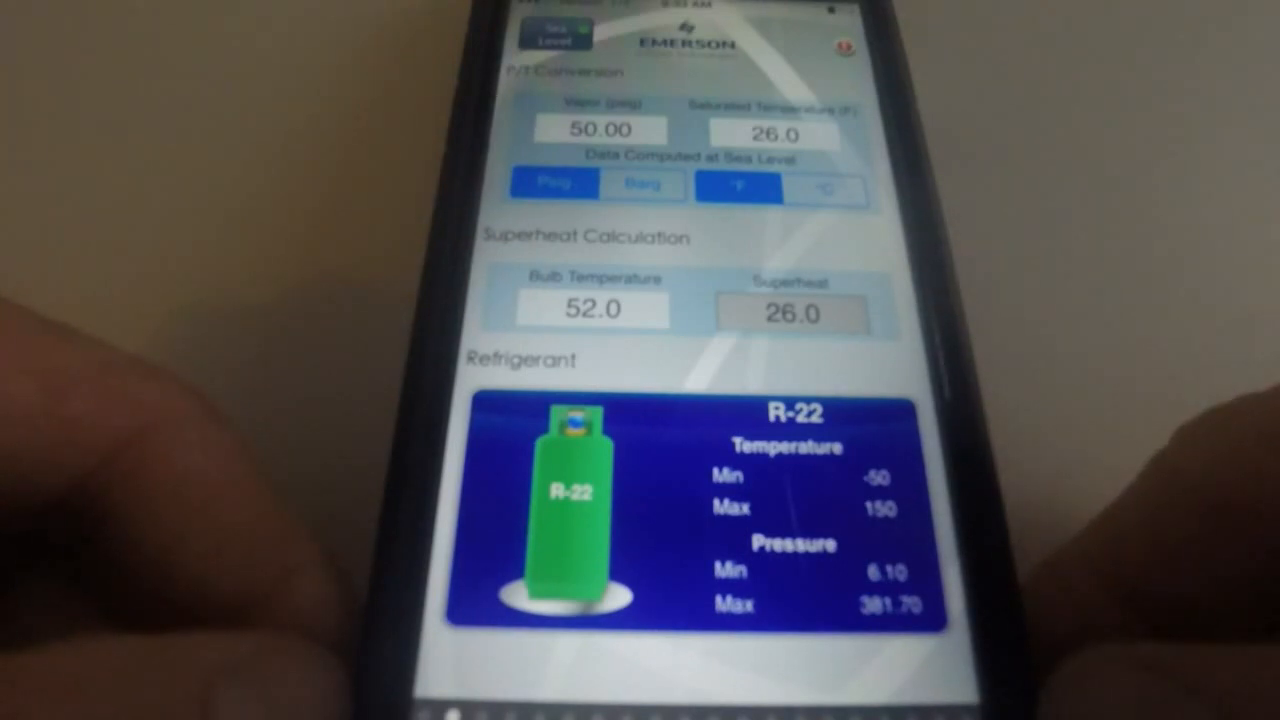
left_click_drag(640, 480, 320, 490)
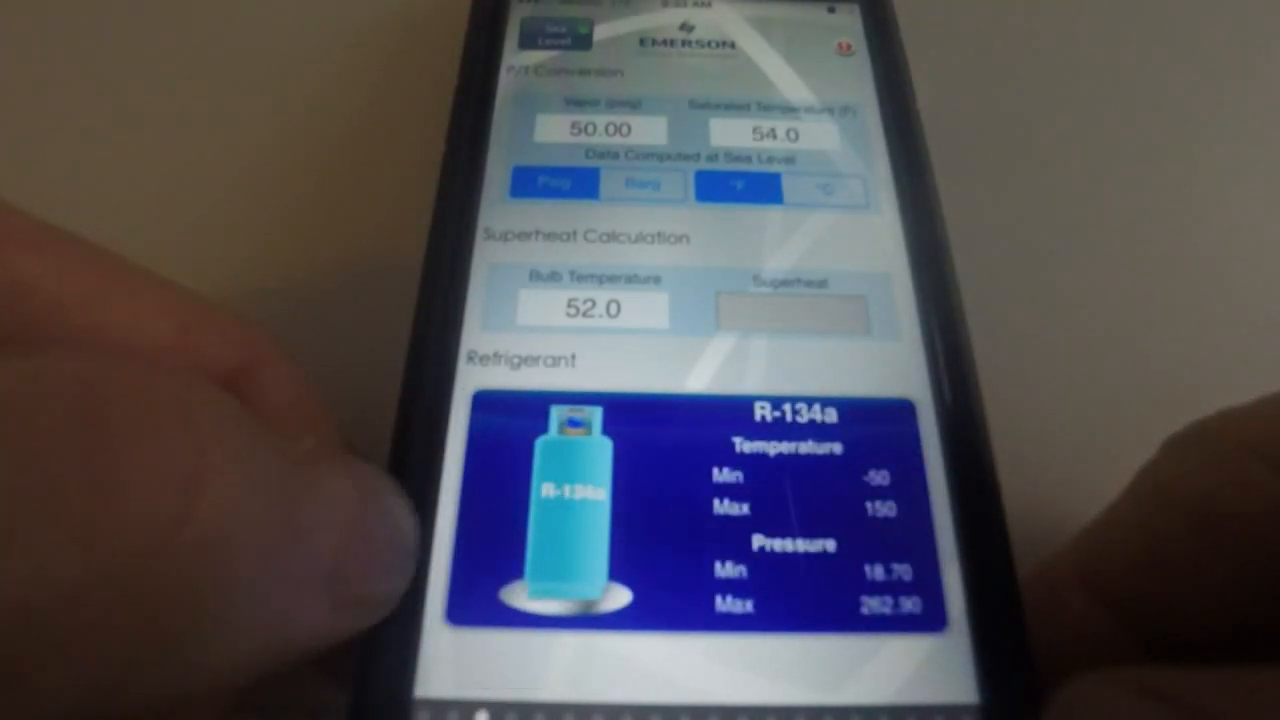
left_click_drag(650, 490, 370, 440)
left_click_drag(655, 486, 430, 440)
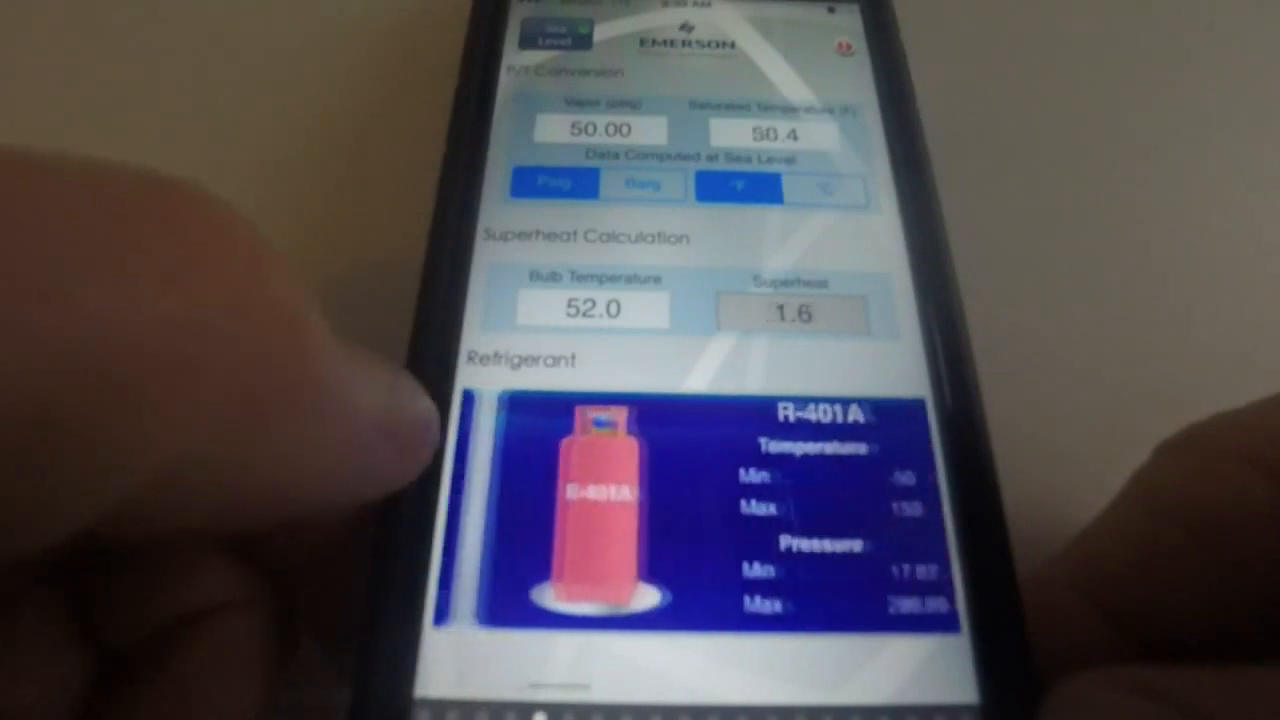
left_click_drag(600, 520, 330, 500)
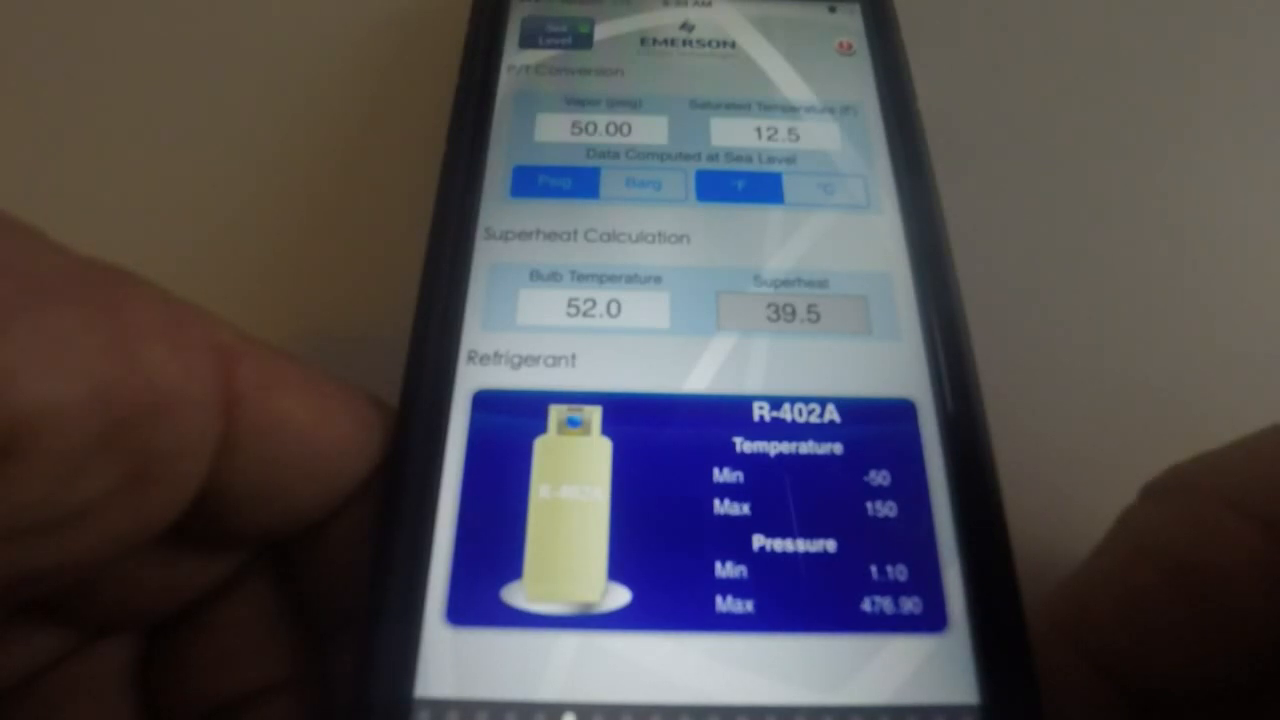
Leave PT Pro for the home screen and launch AreaCalculator on its Circle screen
key("super")
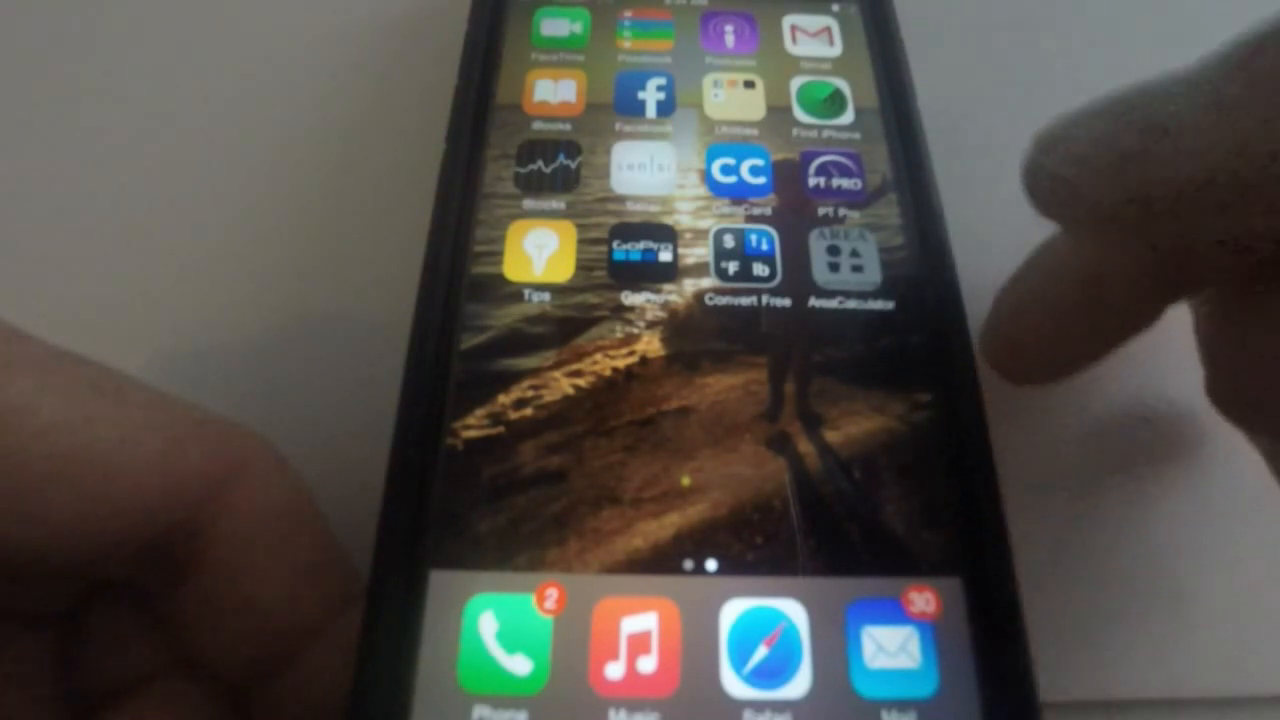
left_click(840, 258)
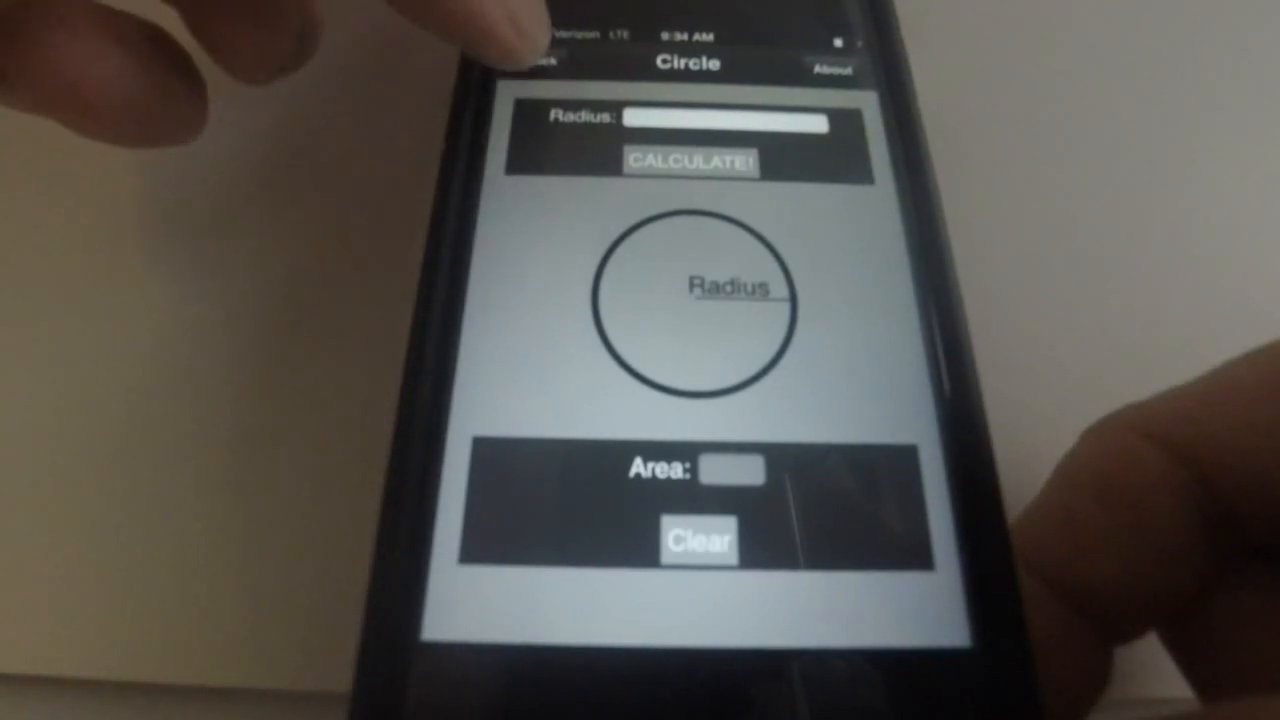
Return from the Circle calculator to the shape menu, then exit to the home screen
left_click(540, 66)
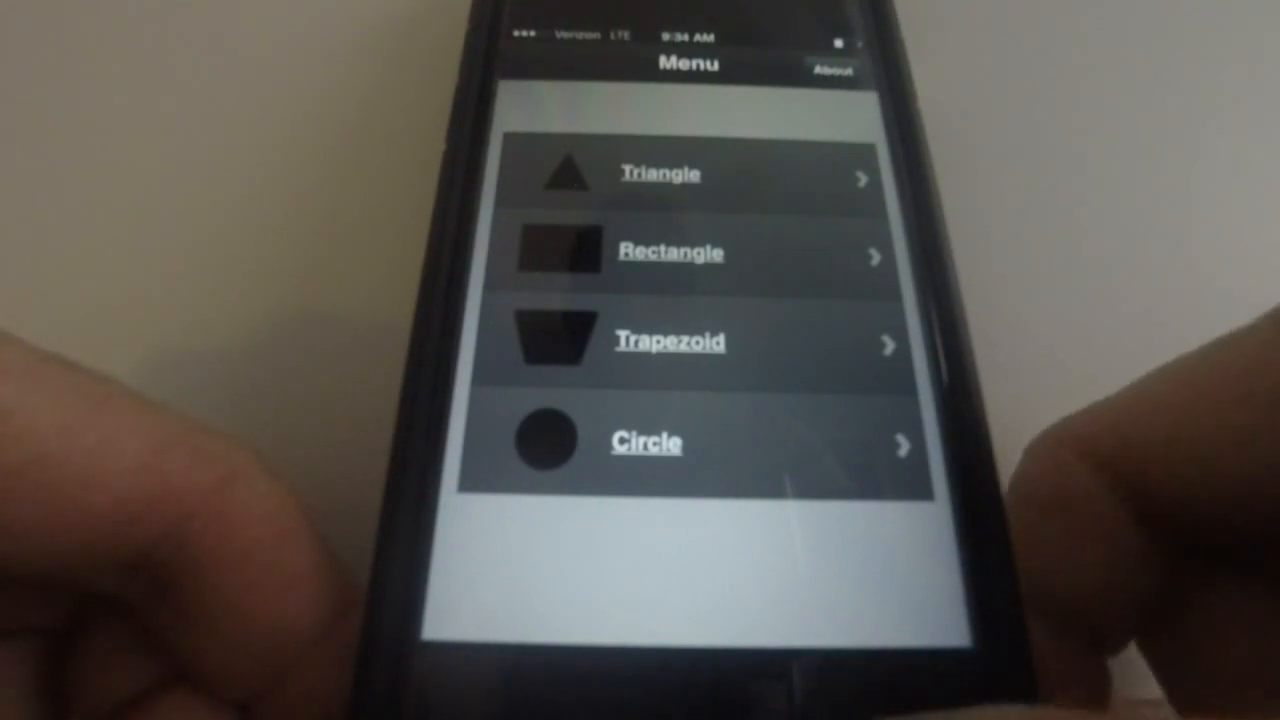
key("super")
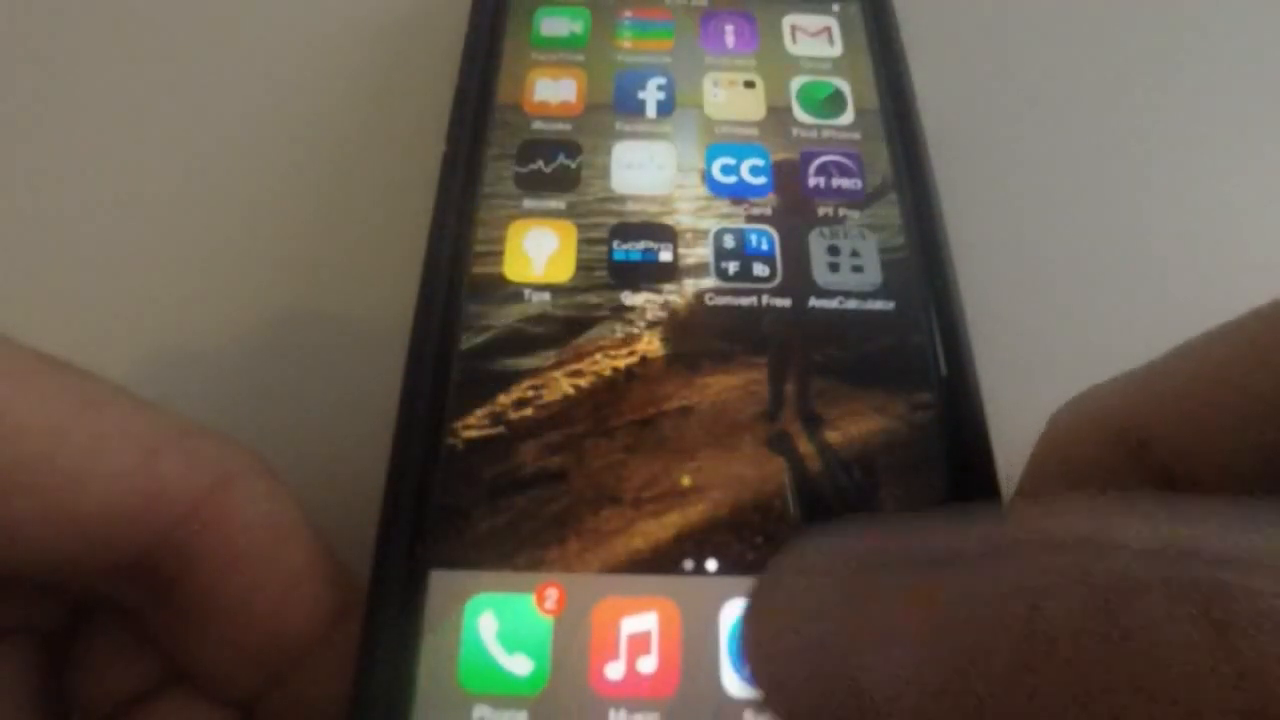